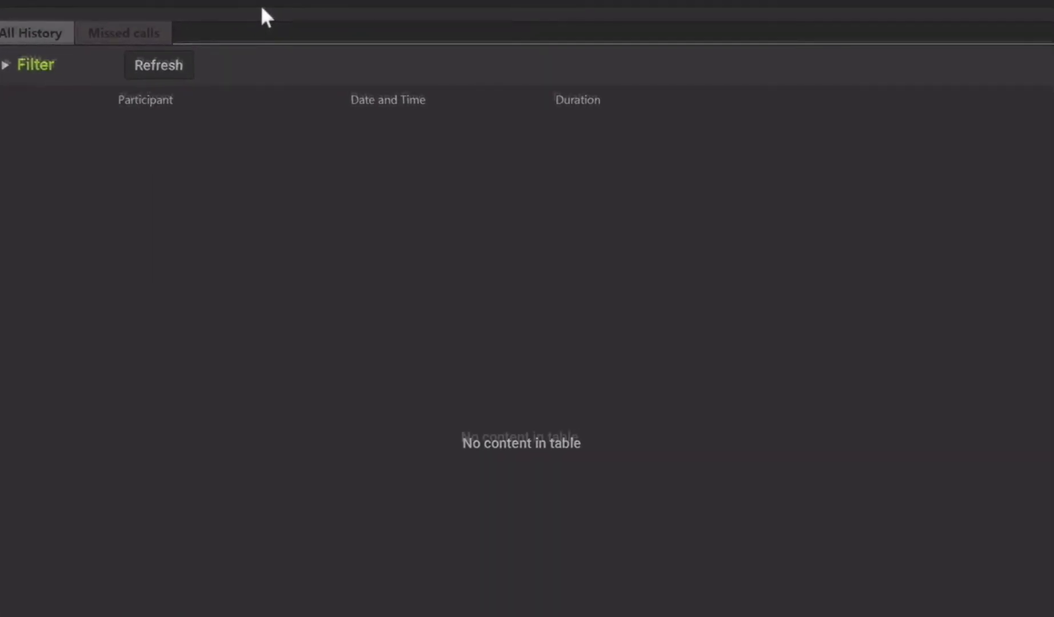
# - Add a User name filter to the call history for one selected user
pyautogui.click(54, 64)
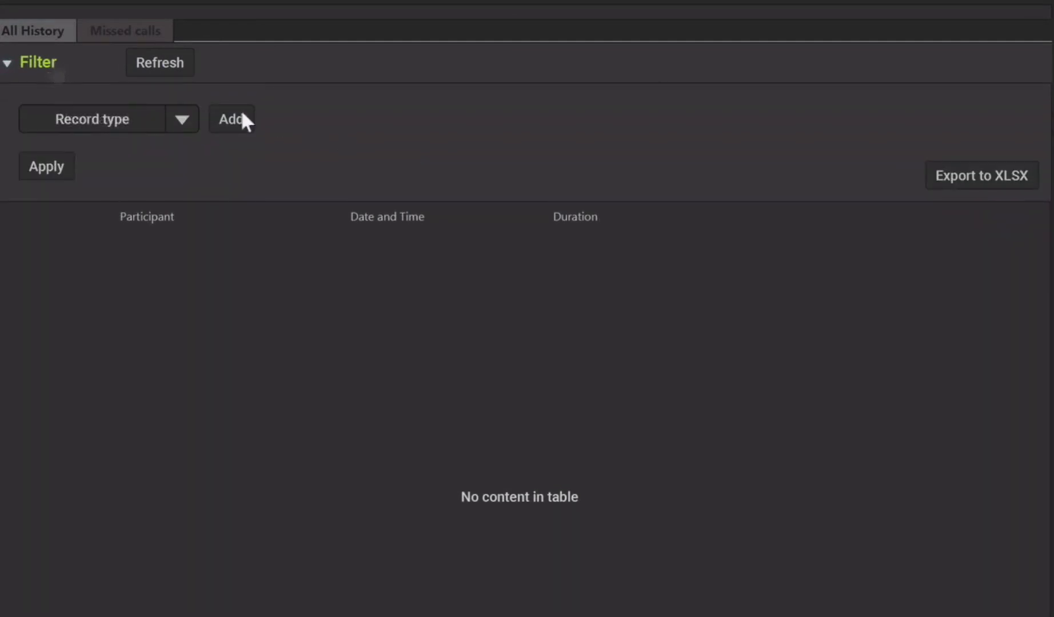
pyautogui.click(182, 120)
pyautogui.click(140, 148)
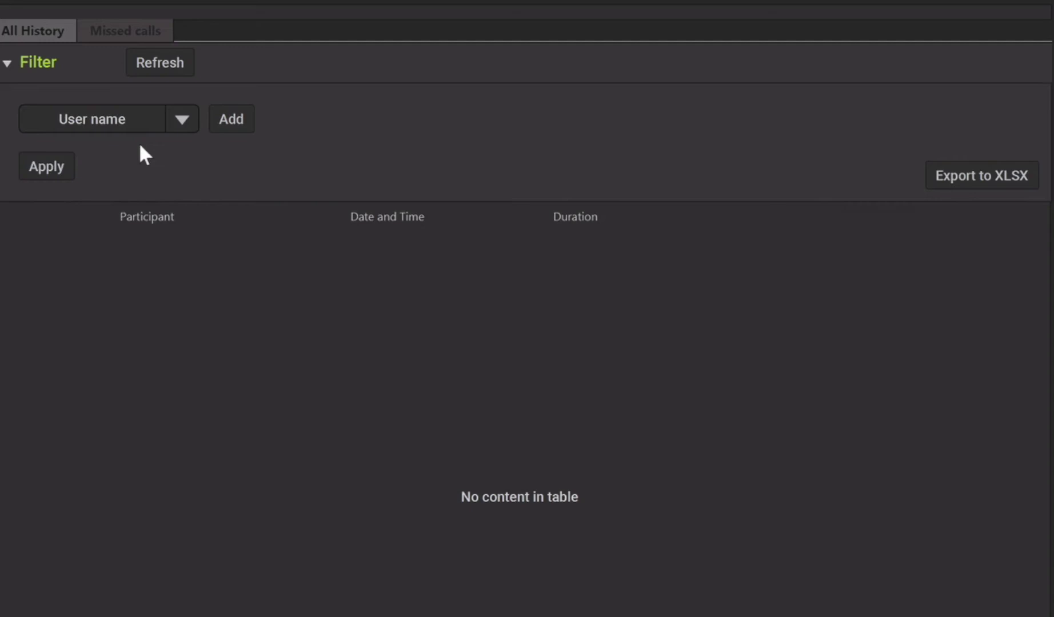
pyautogui.click(228, 127)
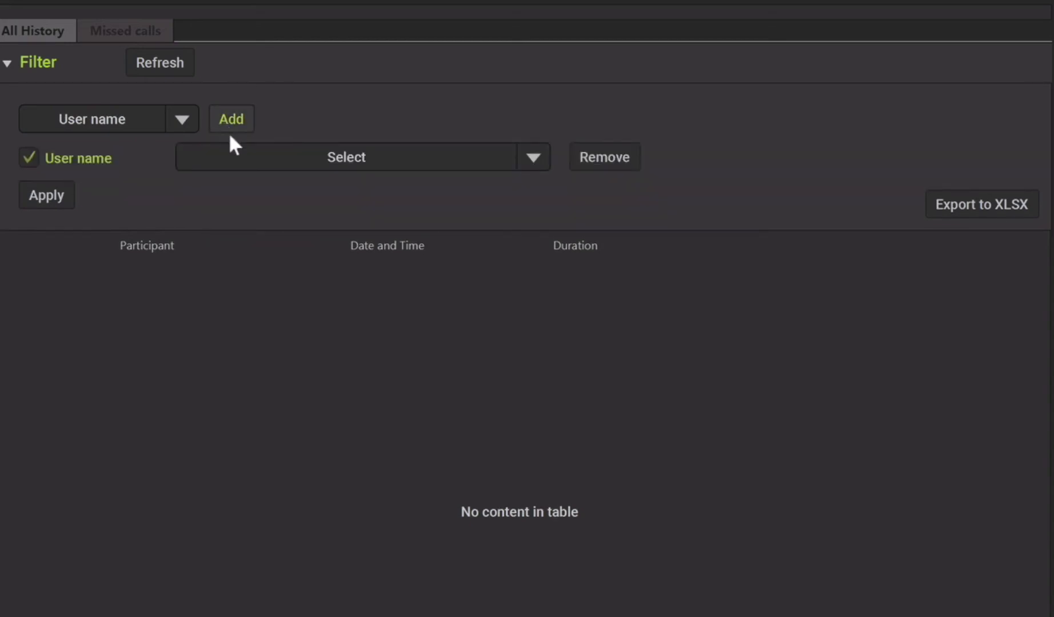
pyautogui.click(236, 150)
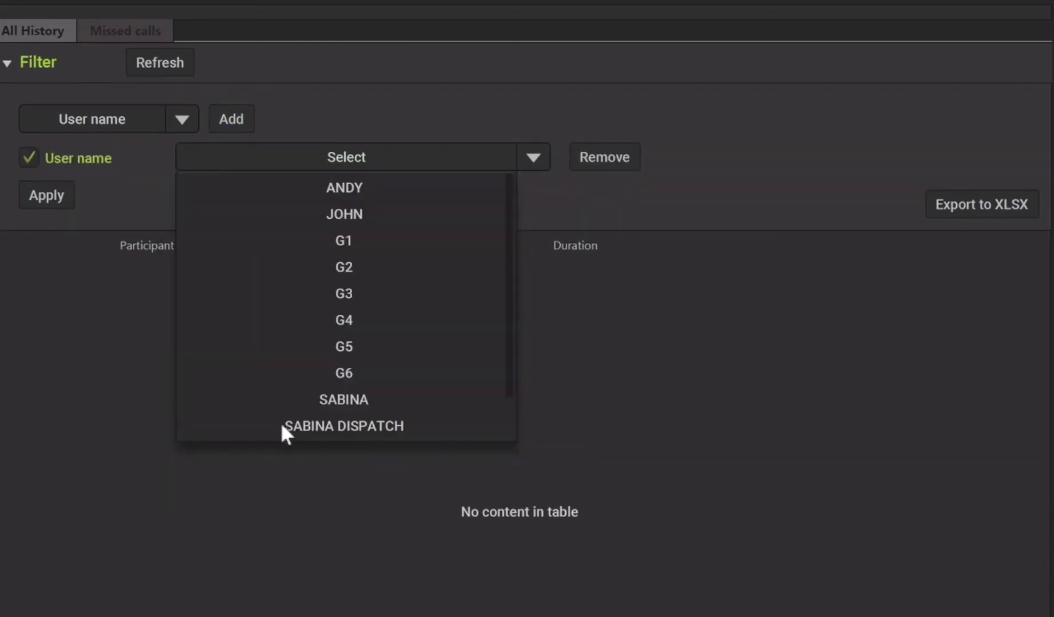
pyautogui.click(334, 400)
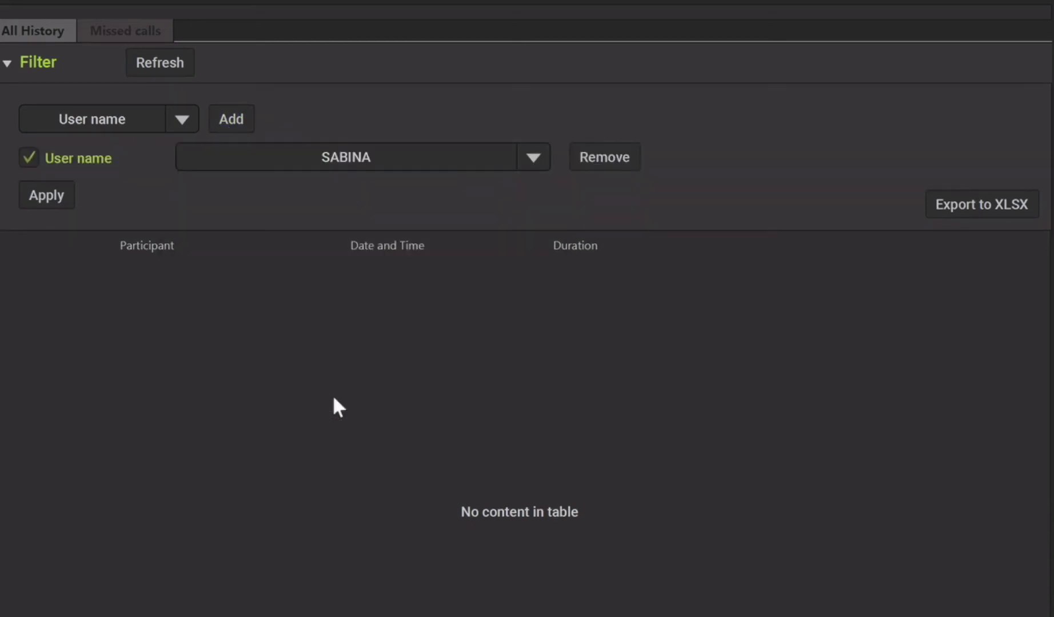
# - Add a Channel name filter for G6 CHAT and apply both filters
pyautogui.click(178, 120)
pyautogui.click(141, 175)
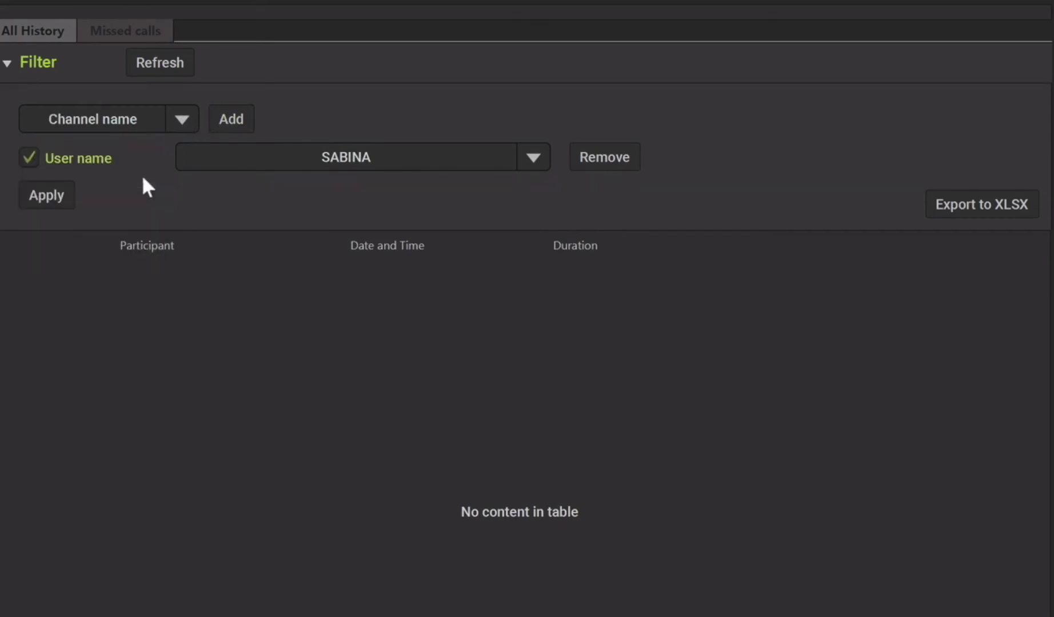
pyautogui.click(230, 119)
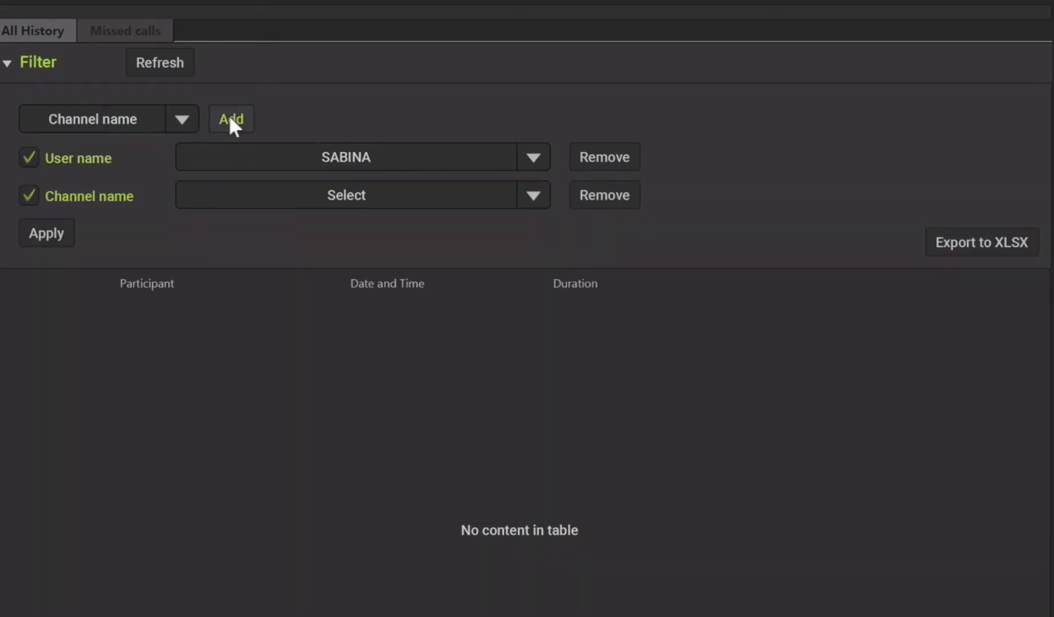
pyautogui.click(257, 193)
pyautogui.click(292, 228)
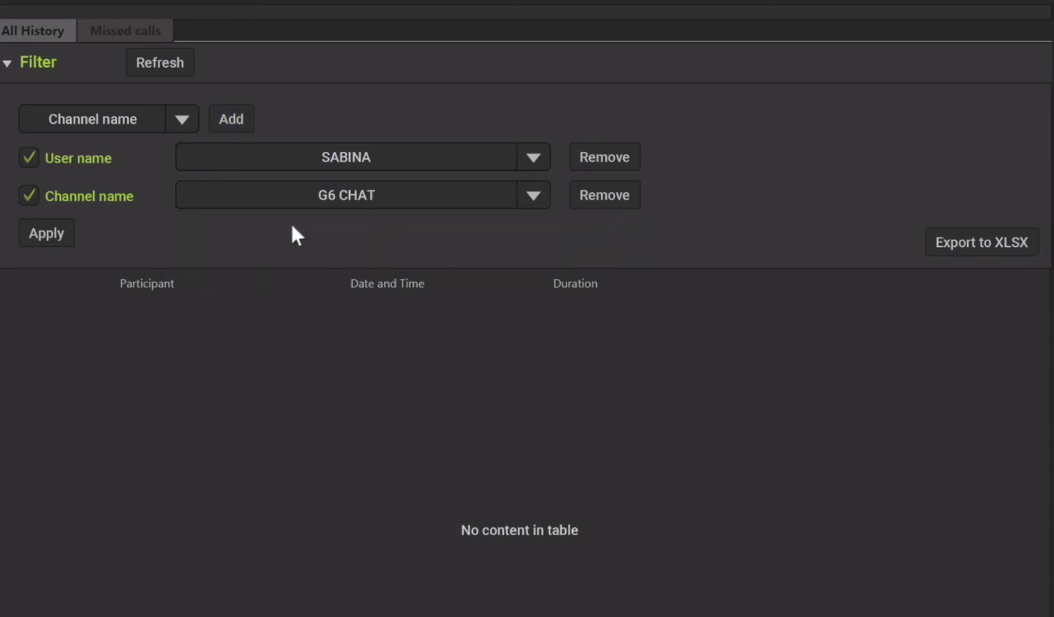
pyautogui.click(57, 234)
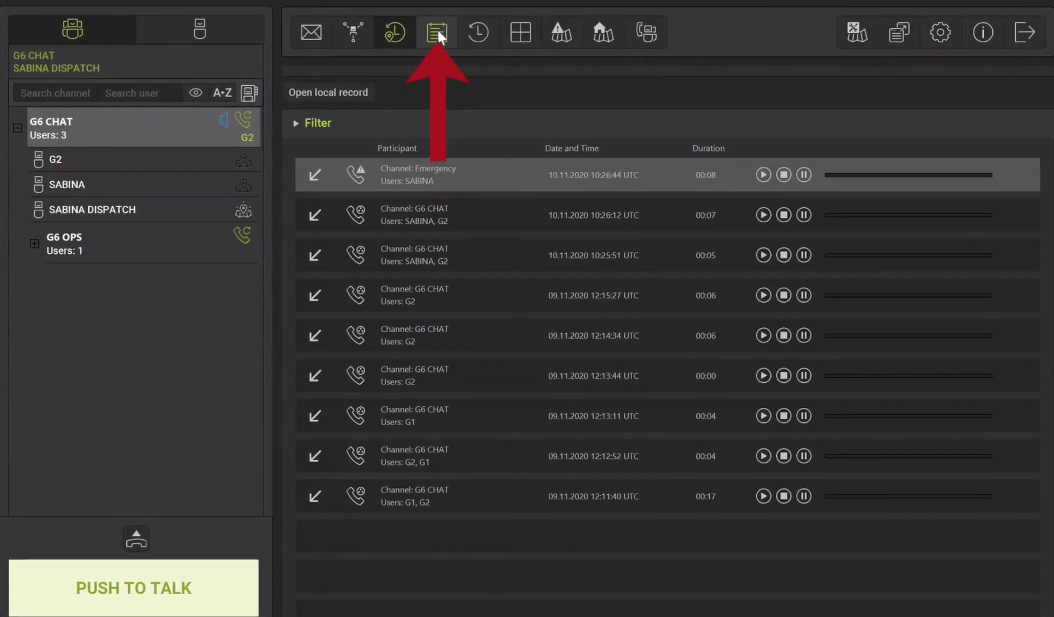
# - In the events journal, mark the 10:13:59 Dispatcher is online event read, then all events
pyautogui.click(437, 30)
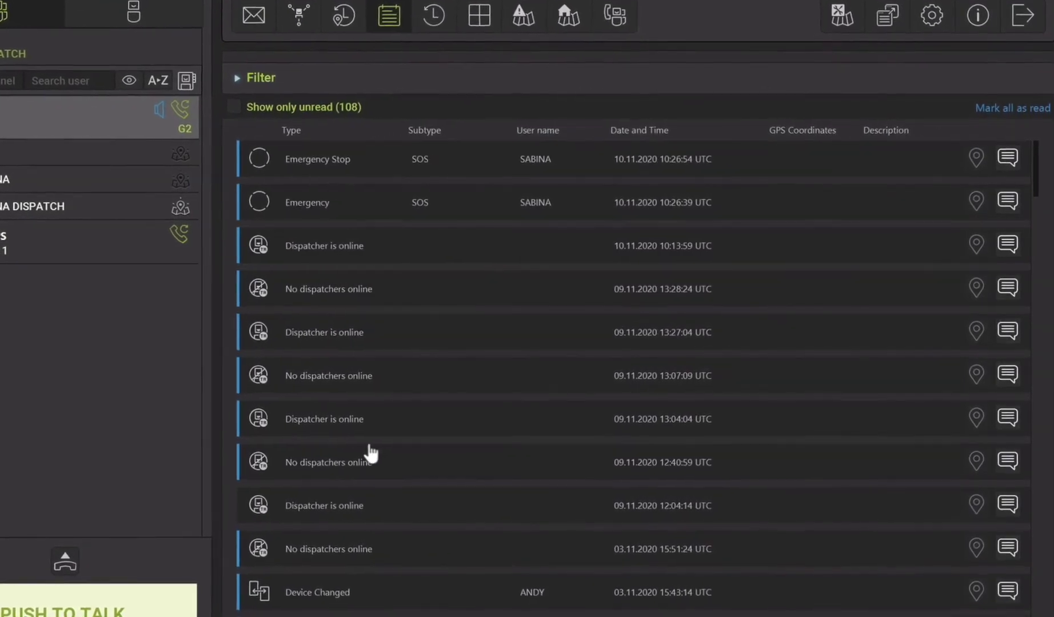
pyautogui.scroll(-1, 365, 446)
pyautogui.scroll(-2, 364, 443)
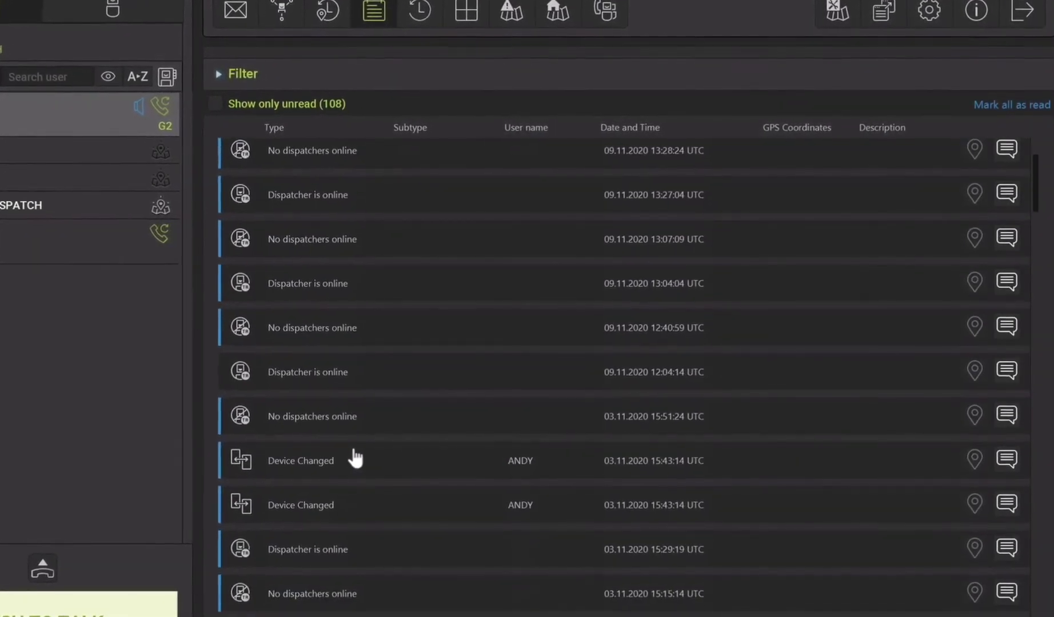
pyautogui.scroll(-1, 351, 457)
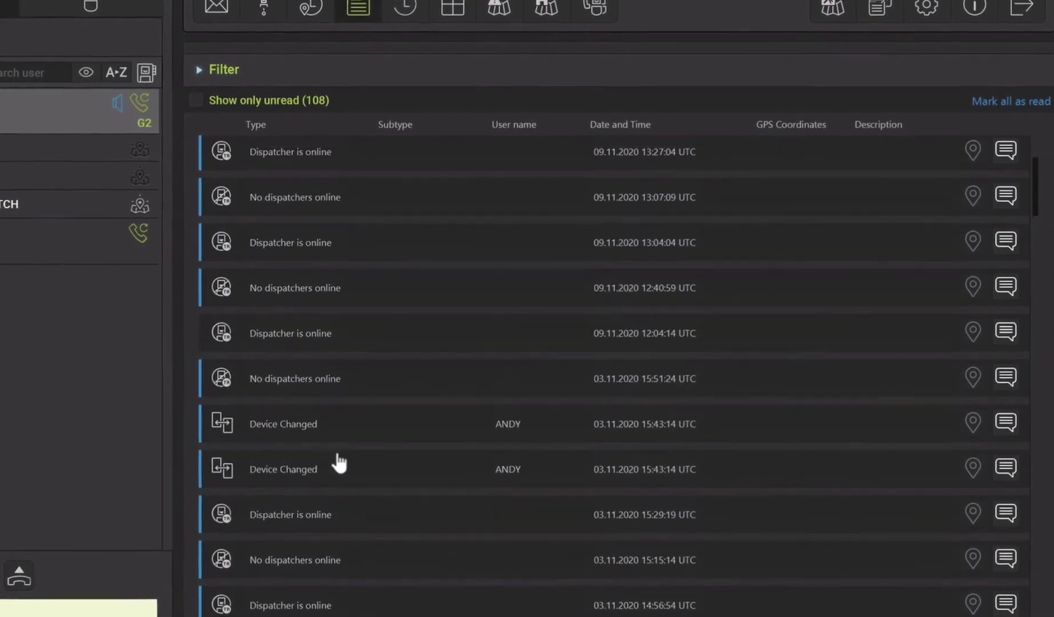
pyautogui.scroll(4, 334, 463)
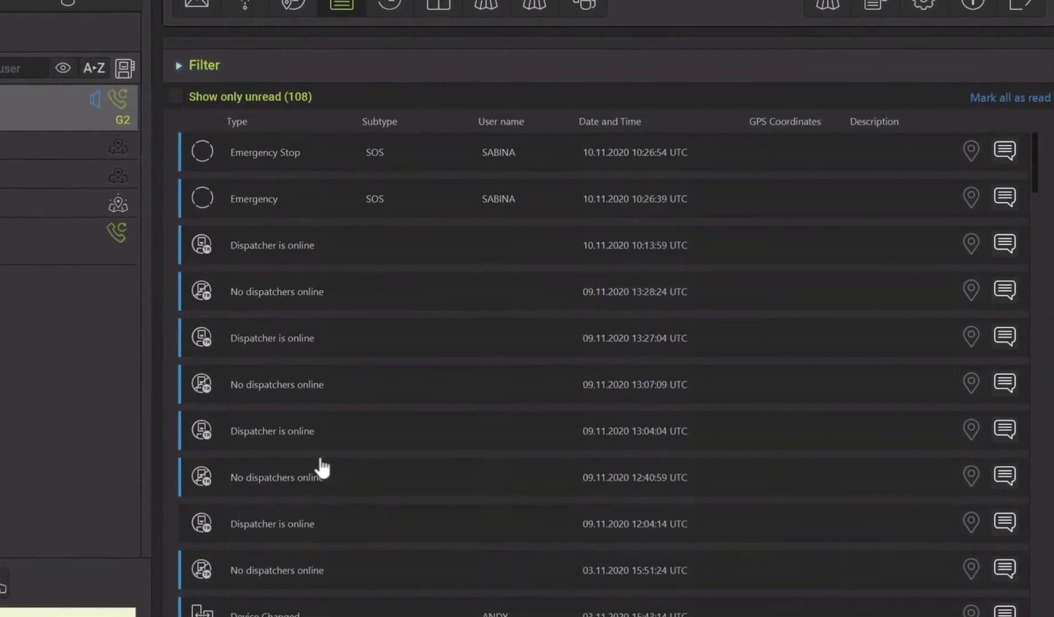
pyautogui.click(266, 249)
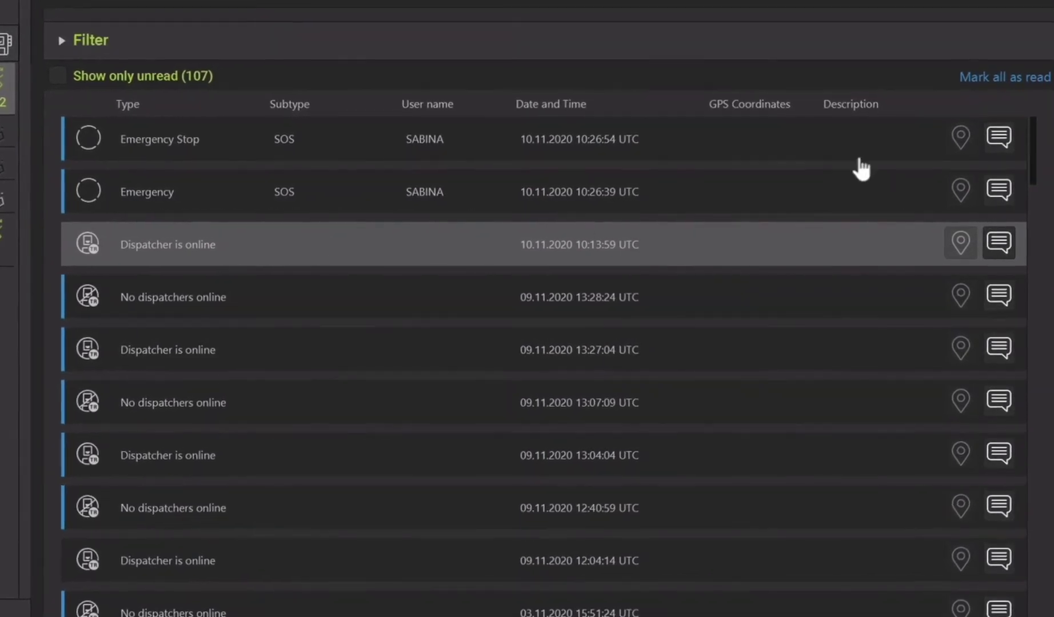
pyautogui.click(987, 75)
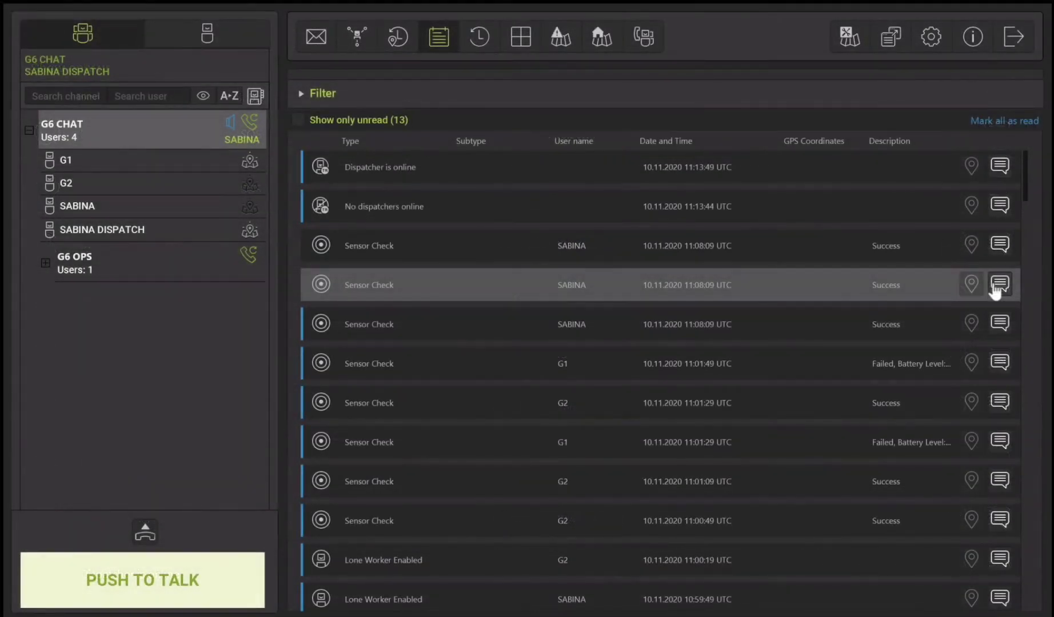
# - Post 'comment 1' and 'comment 2' on the 11:08:09 Sensor Check event
pyautogui.click(992, 285)
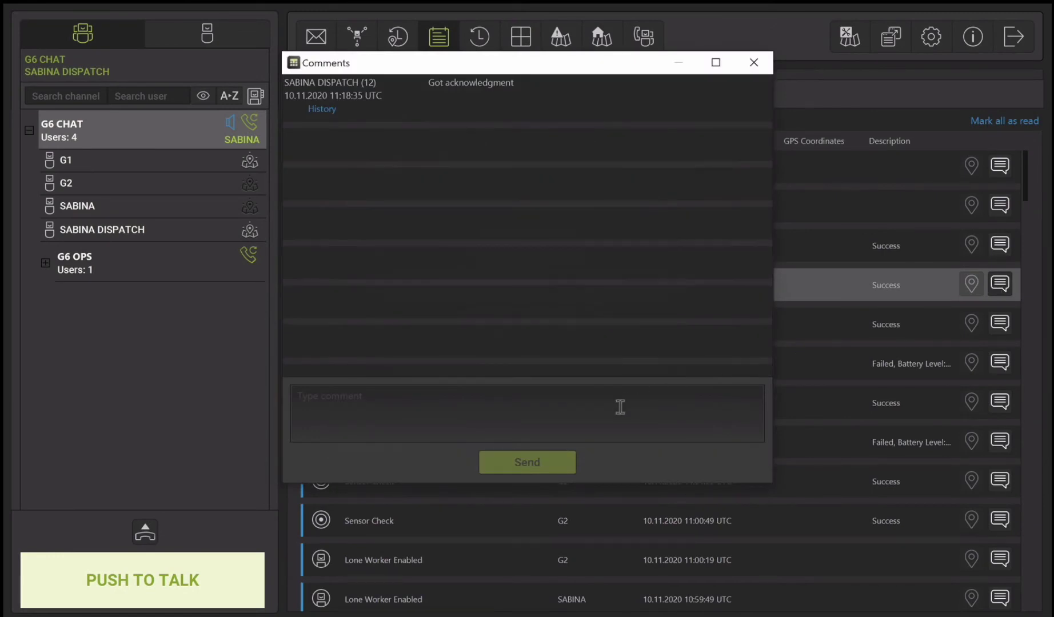
pyautogui.click(620, 407)
pyautogui.write('comment 1')
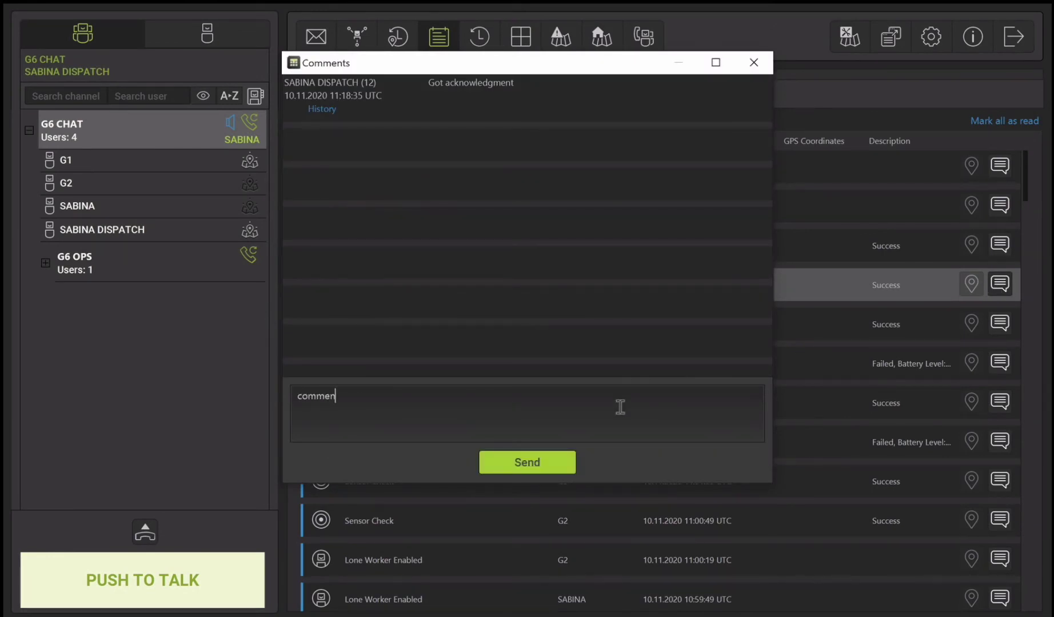
pyautogui.click(542, 462)
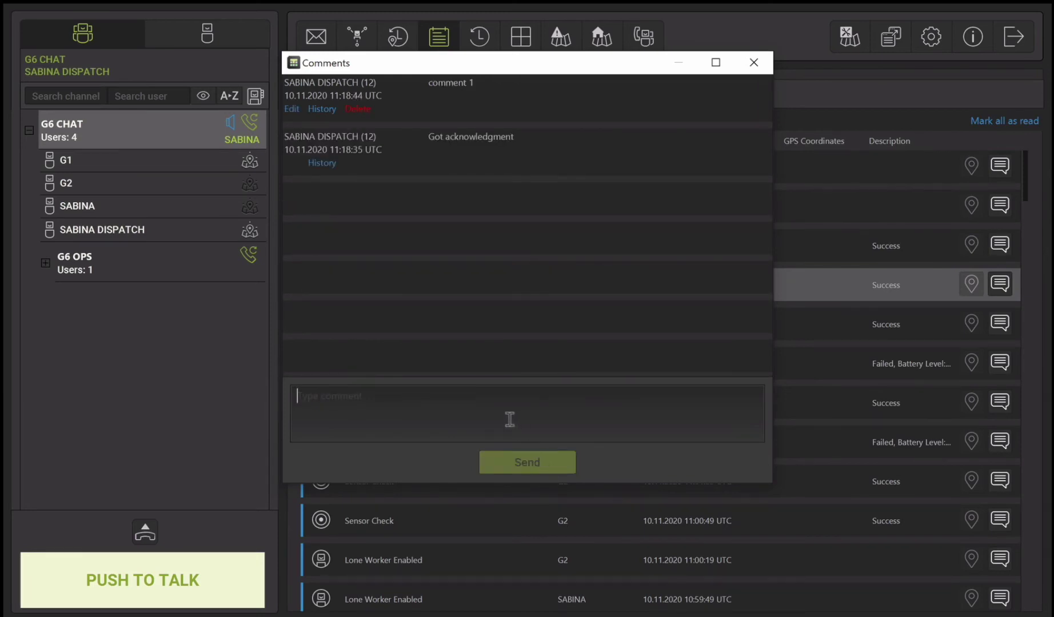
pyautogui.write('comment 2')
pyautogui.press('Return')
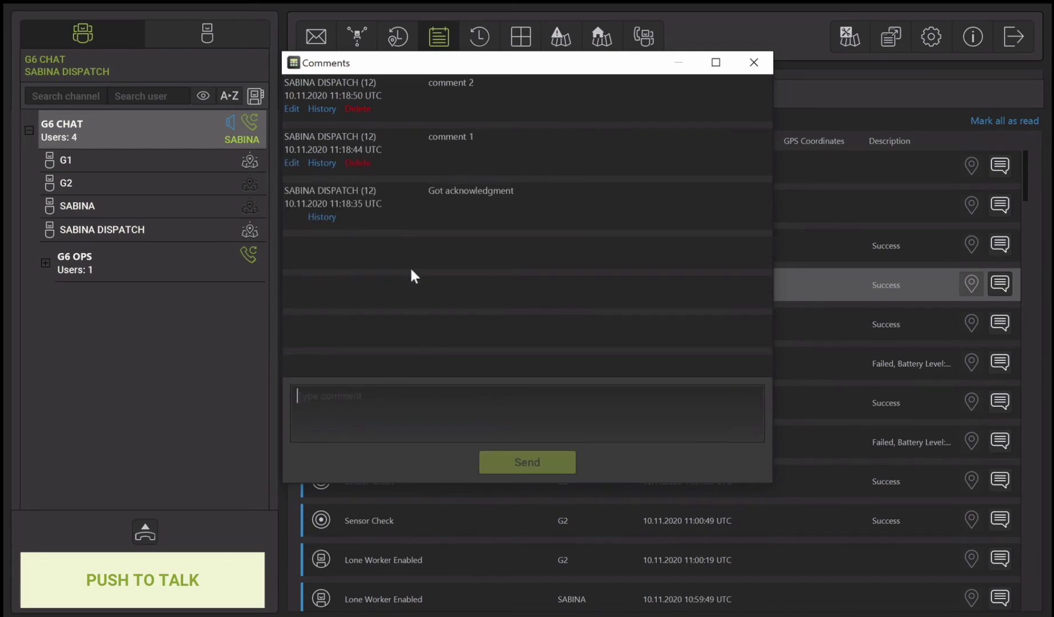
# - Edit the second comment to 'comment 2 345', then delete both test comments
pyautogui.click(292, 106)
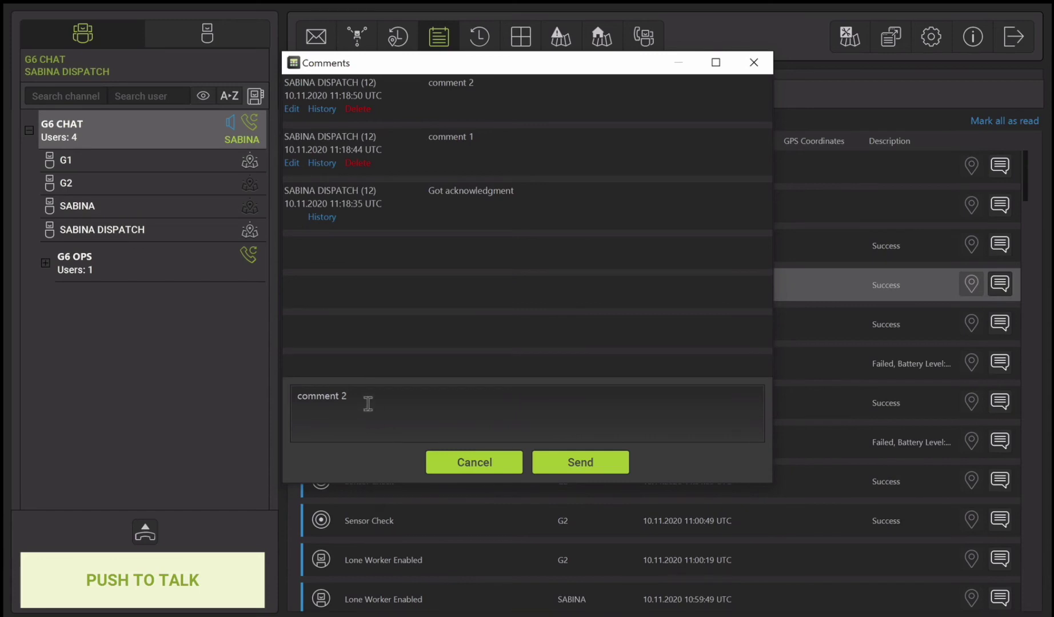
pyautogui.write('345')
pyautogui.click(565, 464)
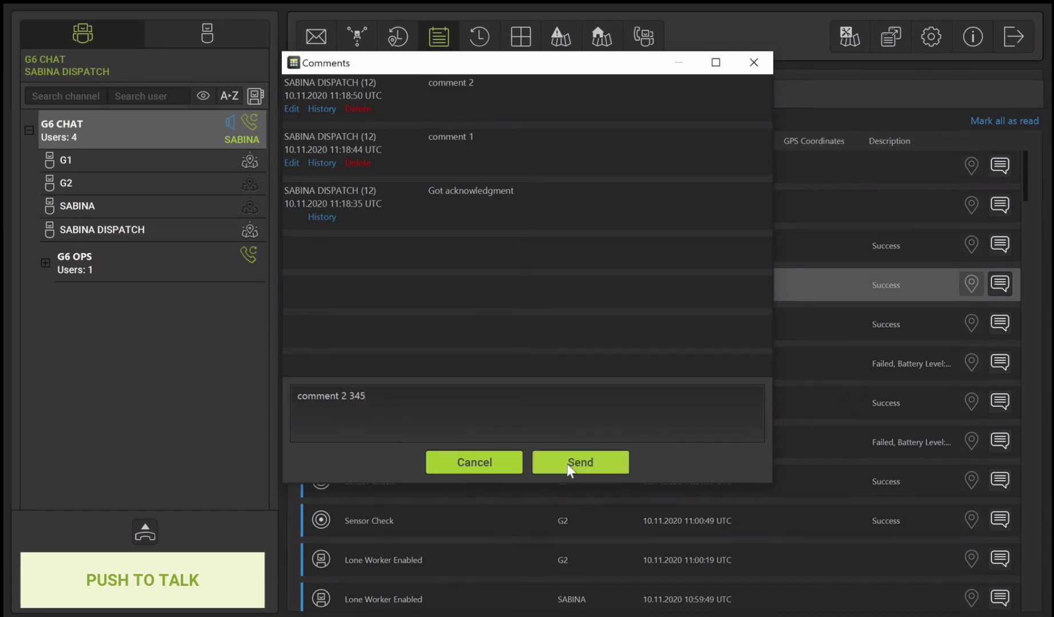
pyautogui.click(358, 109)
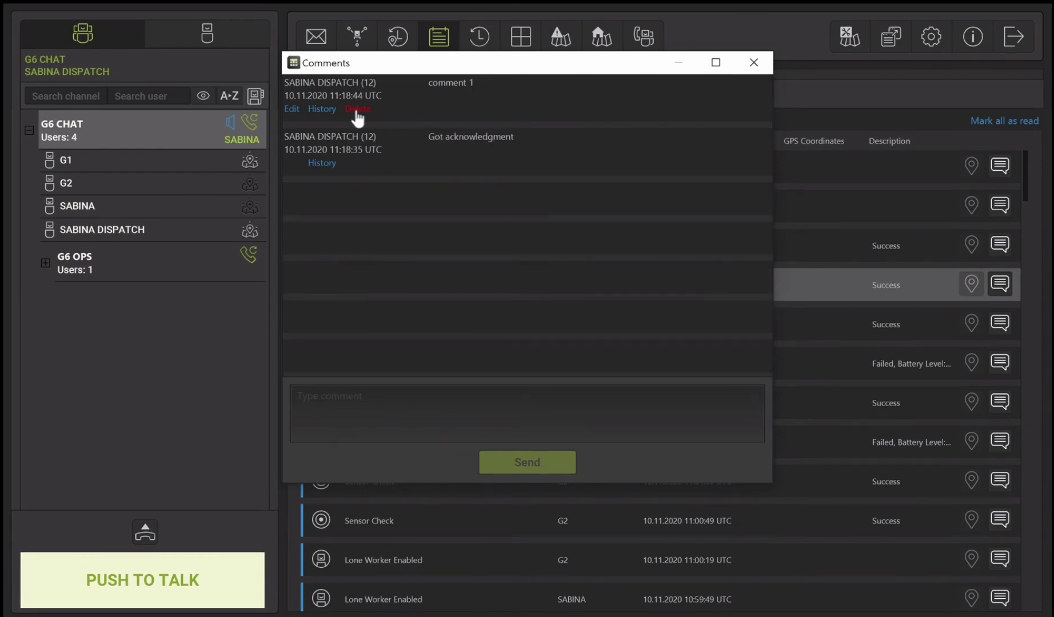
pyautogui.click(357, 109)
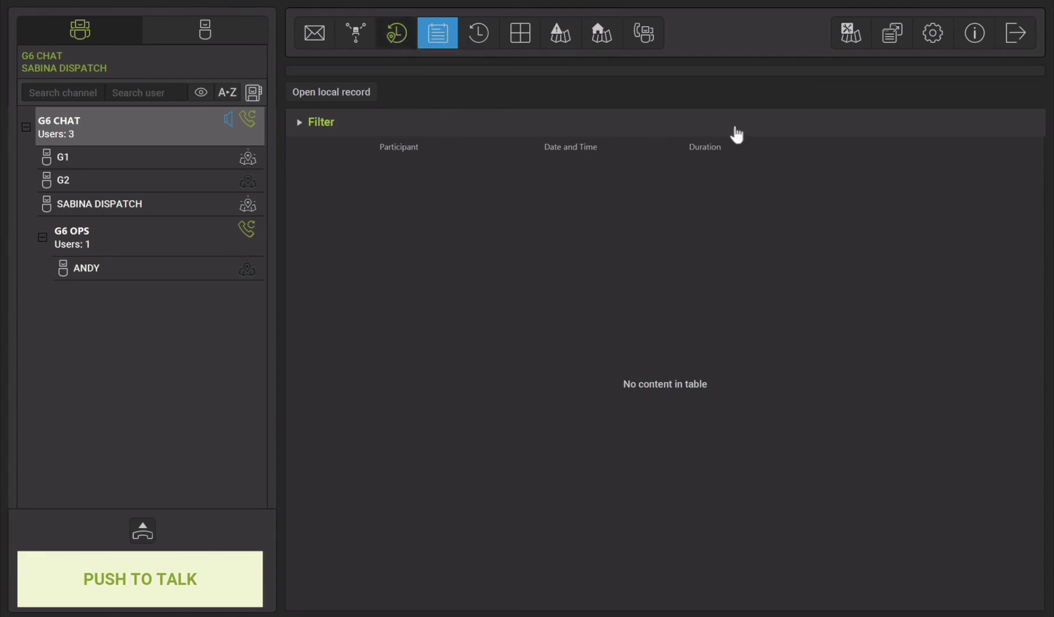
# - Open the application Settings at the Local History page
pyautogui.click(932, 47)
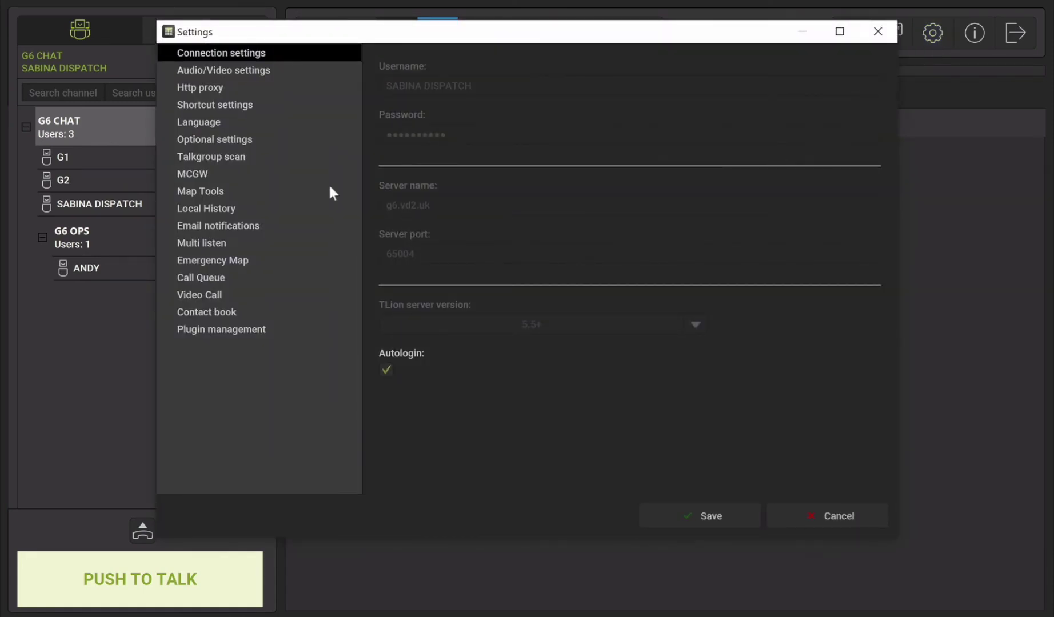
pyautogui.click(287, 212)
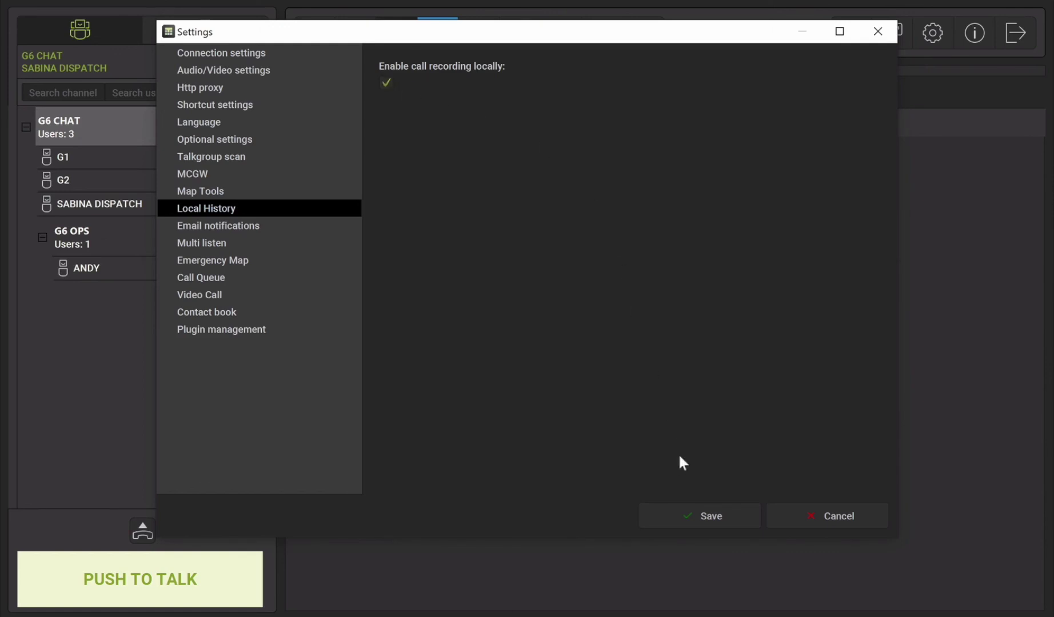
# - Save the Settings with local call recording enabled and close the dialog
pyautogui.click(695, 513)
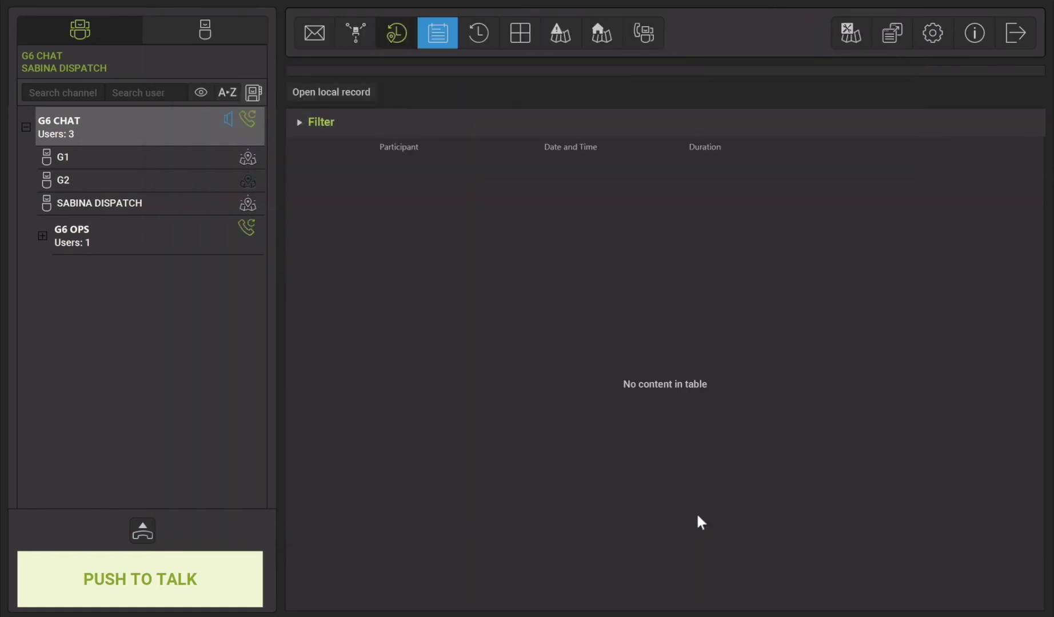